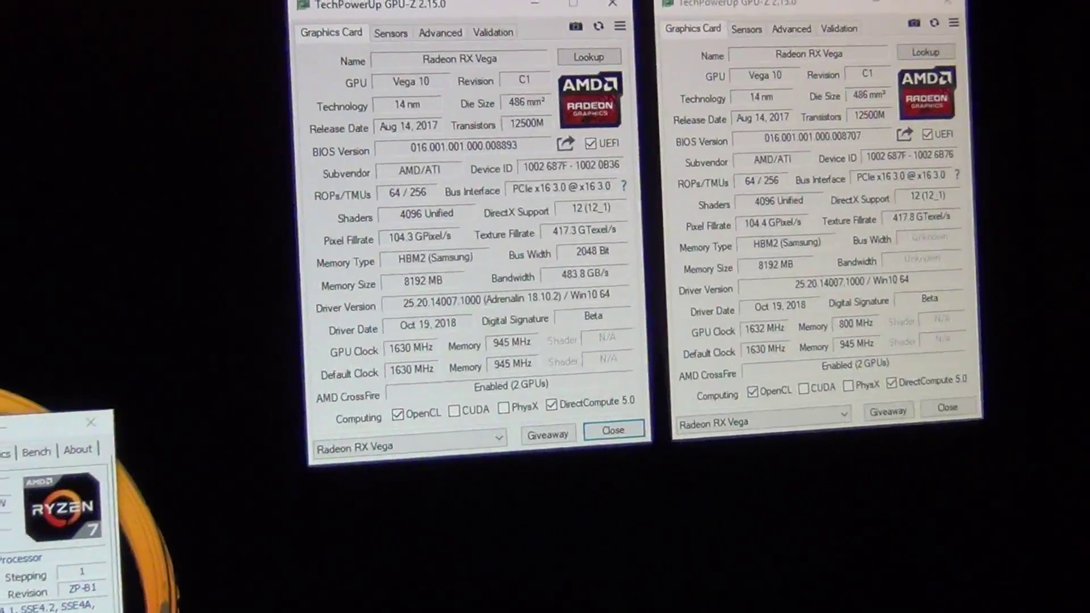
# Step: View the first card's Advanced info in GPU-Z and place CPU-Z's Ryzen 7 1800X details beside it
pyautogui.click(440, 32)
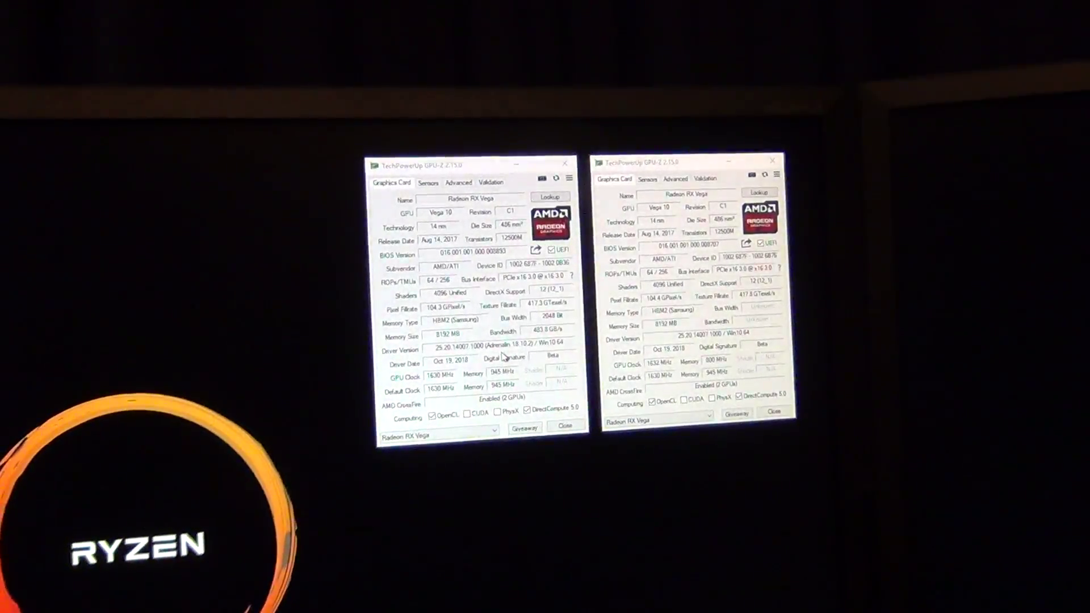
pyautogui.moveTo(85, 171); pyautogui.dragTo(205, 171)
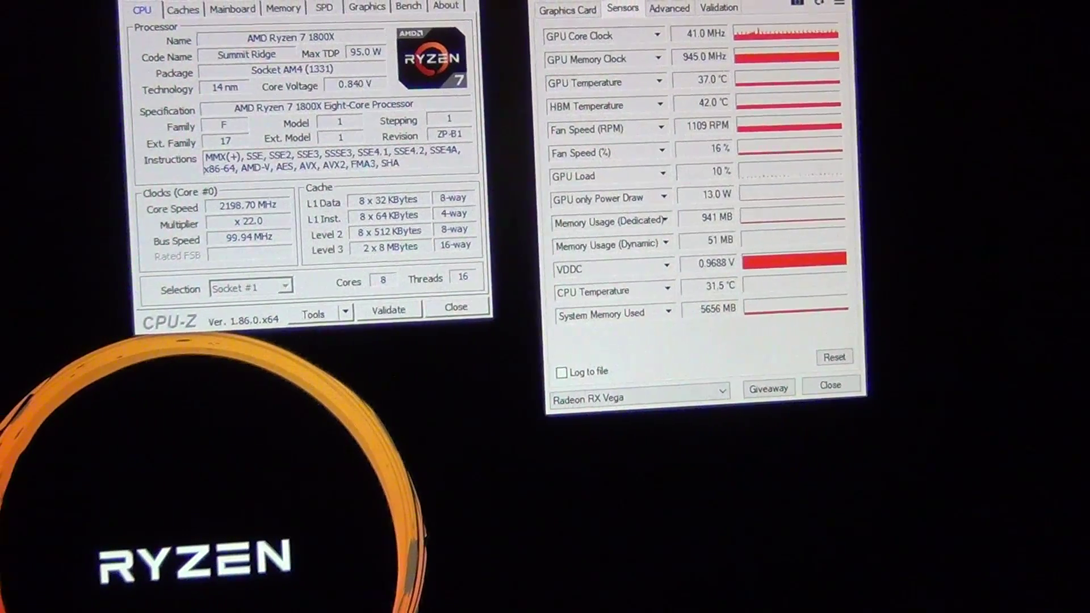
# Step: Bring Radeon Settings' WattMan view forward and move it up over CPU-Z and GPU-Z
pyautogui.click(120, 580)
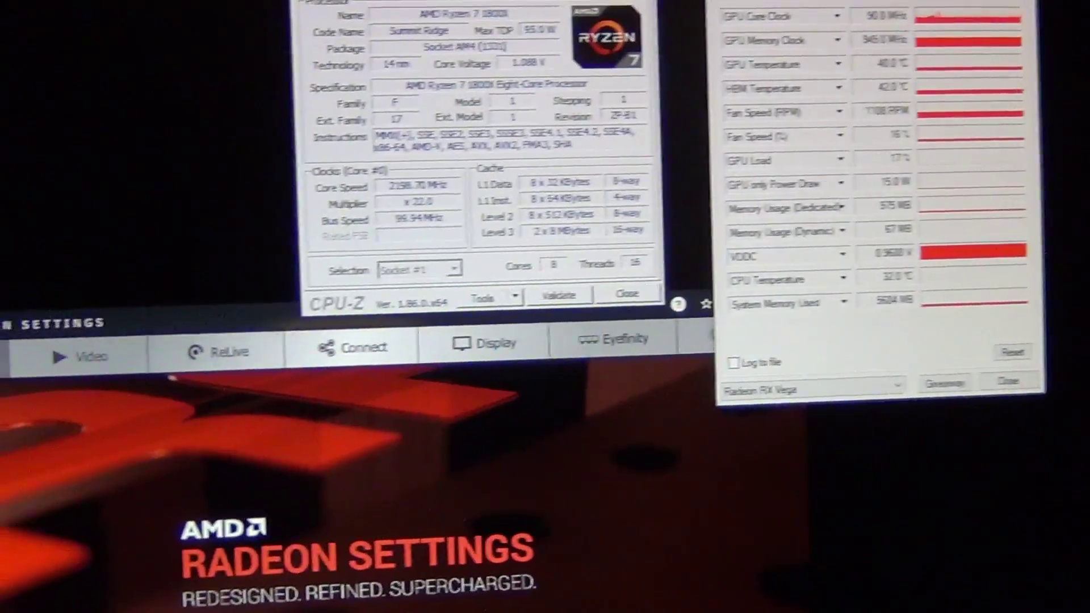
pyautogui.moveTo(460, 374); pyautogui.dragTo(460, 324)
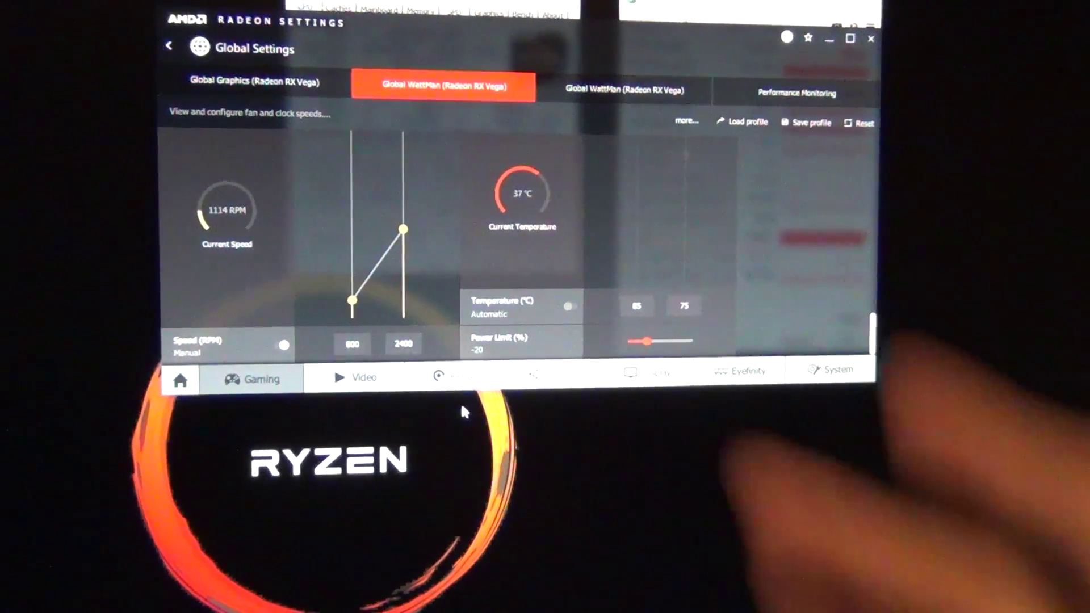
pyautogui.click(366, 347)
pyautogui.click(408, 342)
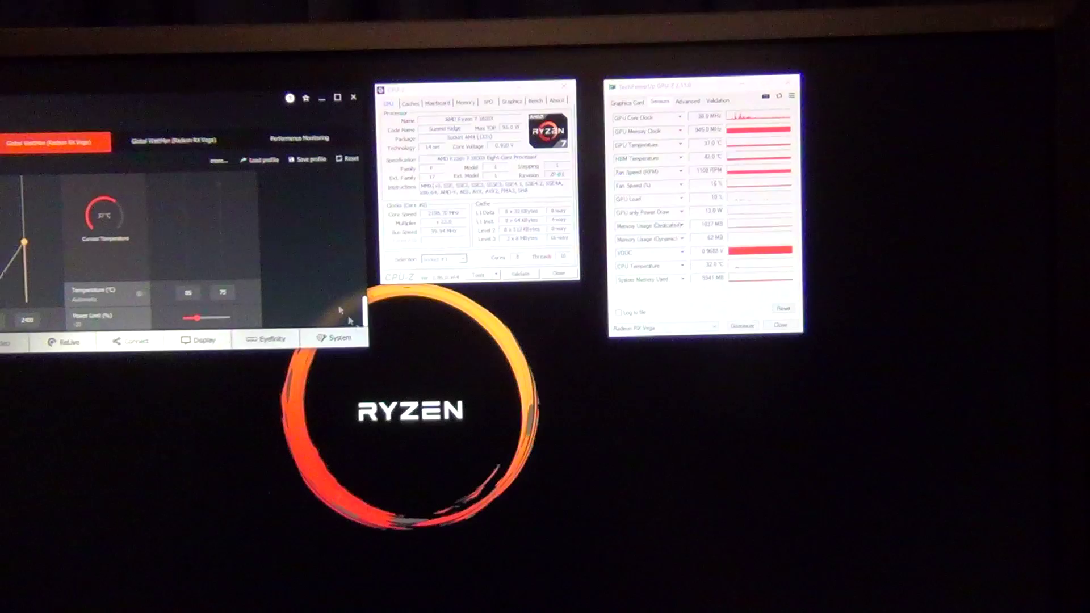
# Step: Show the Radeon Settings system Overview and move the window to the lower right
pyautogui.click(344, 343)
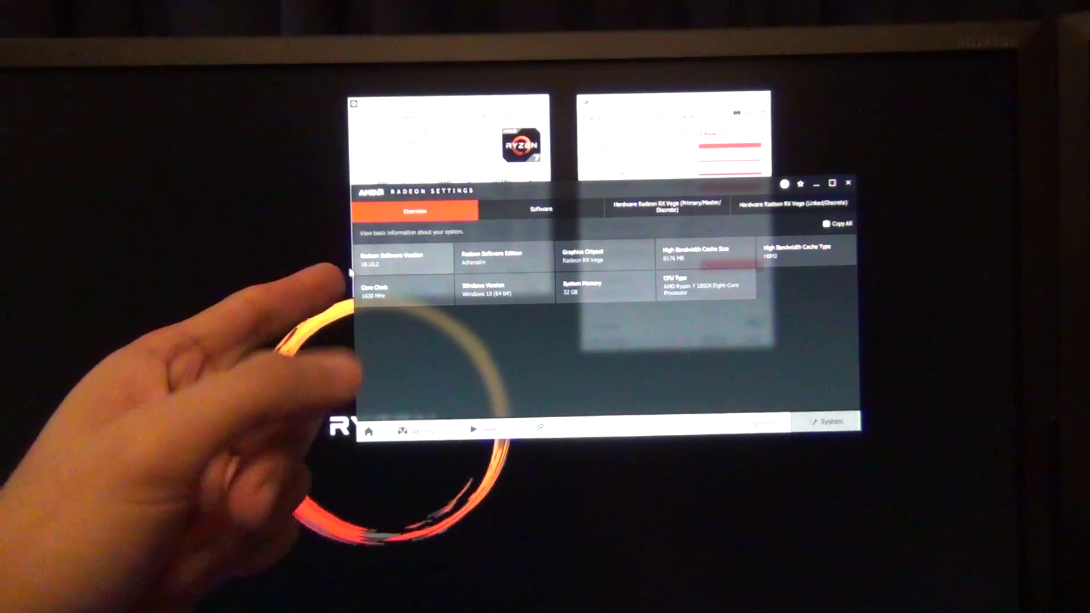
pyautogui.moveTo(596, 191)
pyautogui.mouseDown()
pyautogui.moveTo(698, 375)
pyautogui.moveTo(800, 387)
pyautogui.mouseUp()
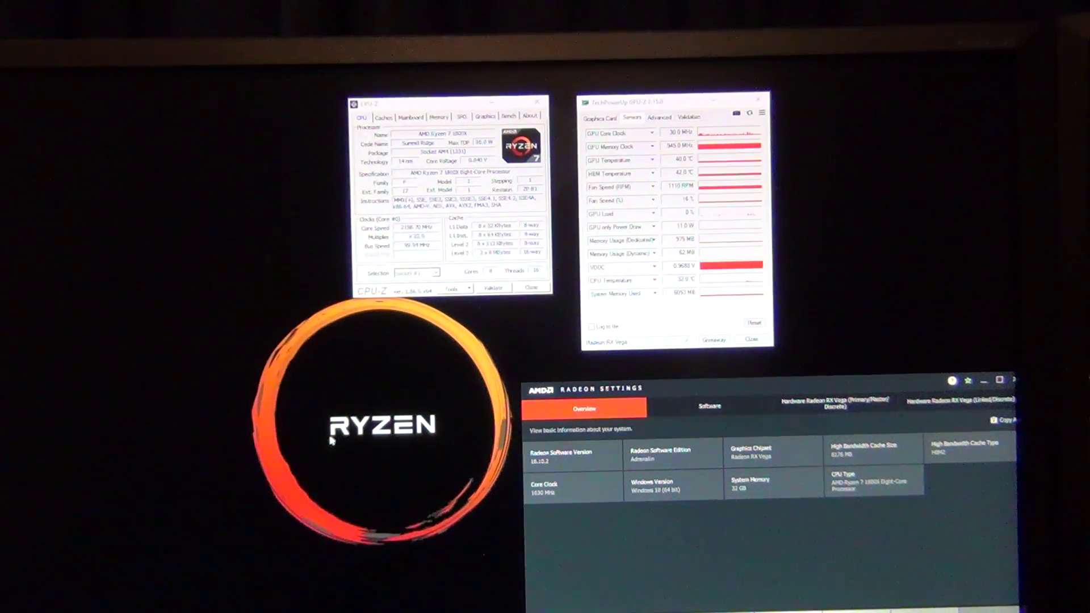
# Step: Nudge the Radeon Settings window up and left beside GPU-Z's sensor readings
pyautogui.moveTo(862, 388); pyautogui.dragTo(830, 375)
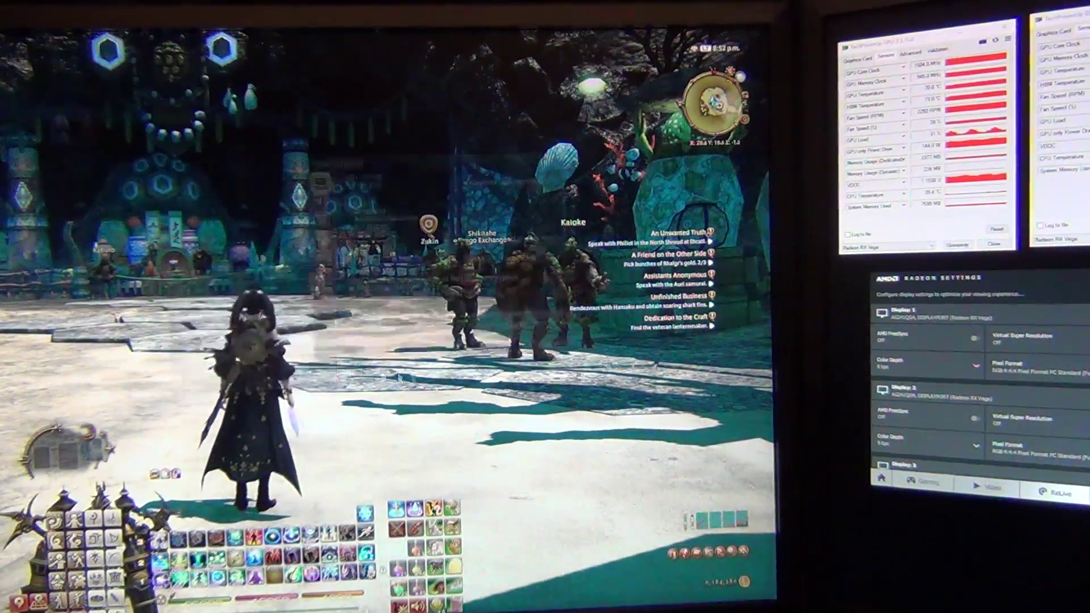
pyautogui.hotkey('ctrl', 'k')
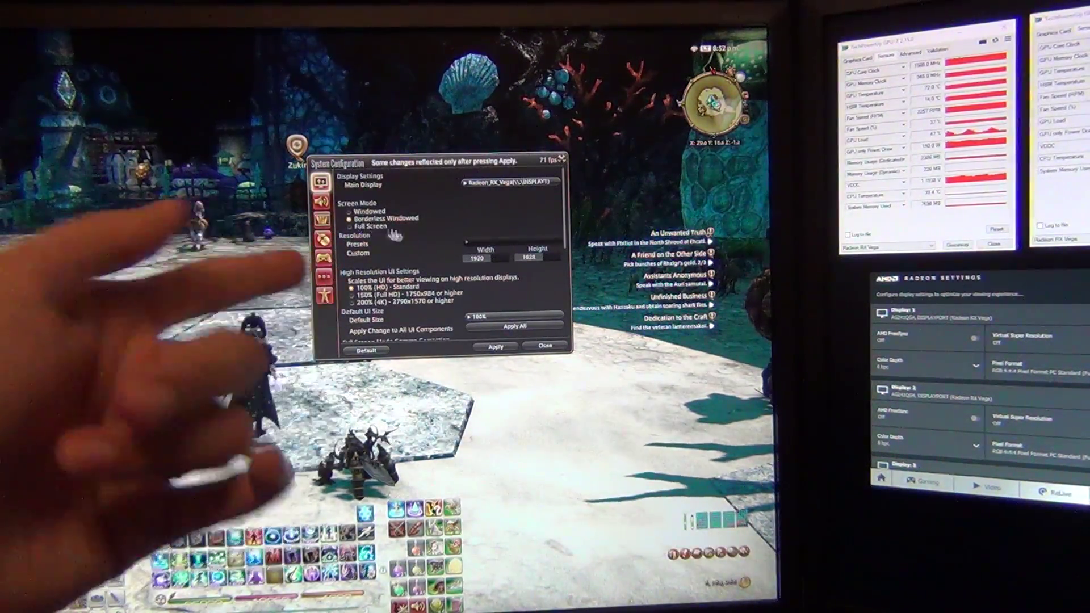
# Step: Apply borderless windowed at 1920×1028, keep the new resolution, and return to play
pyautogui.click(497, 347)
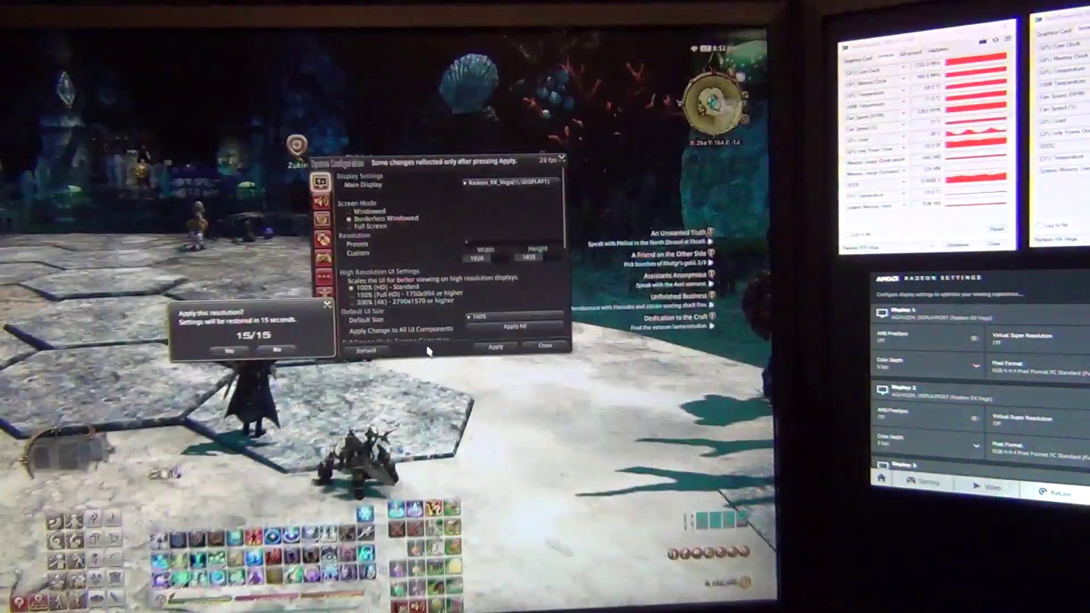
pyautogui.click(230, 349)
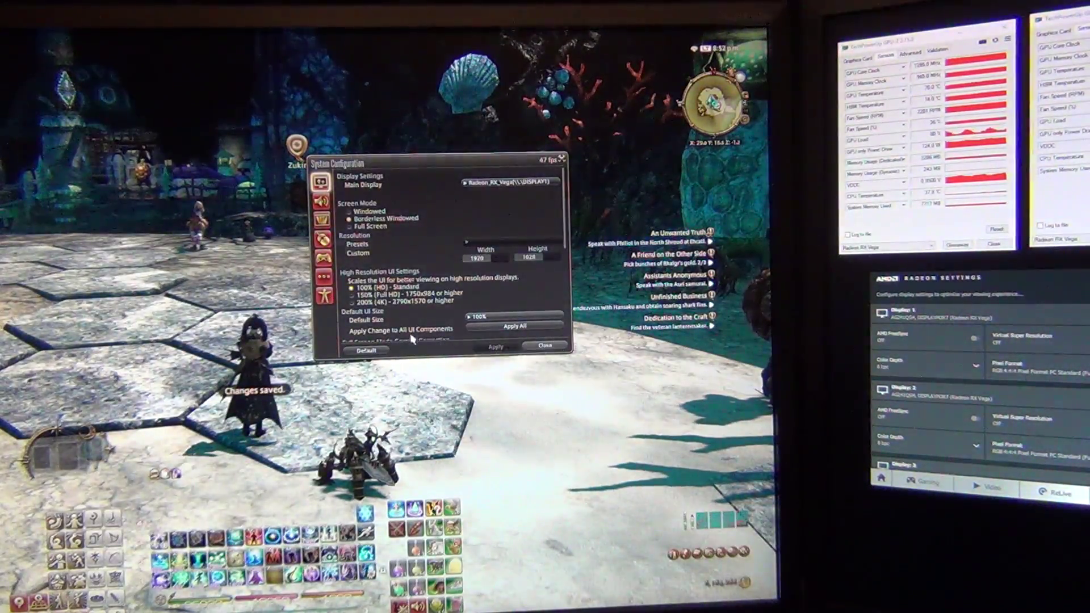
pyautogui.press('Escape')
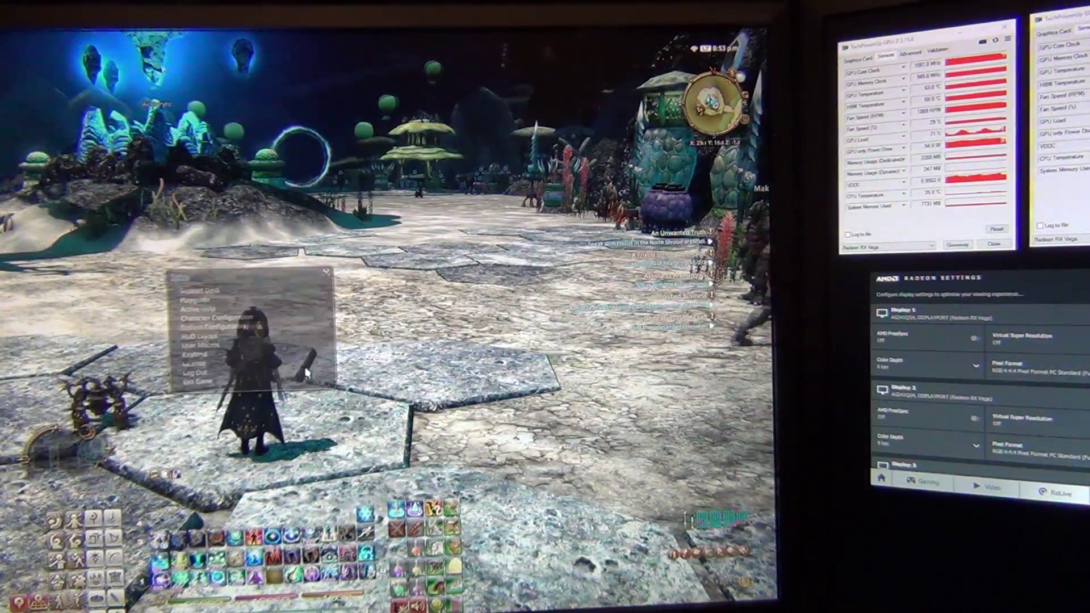
# Step: Reopen System Configuration, walk the character to test smoothness, and close it with 144 fps saved
pyautogui.click(307, 373)
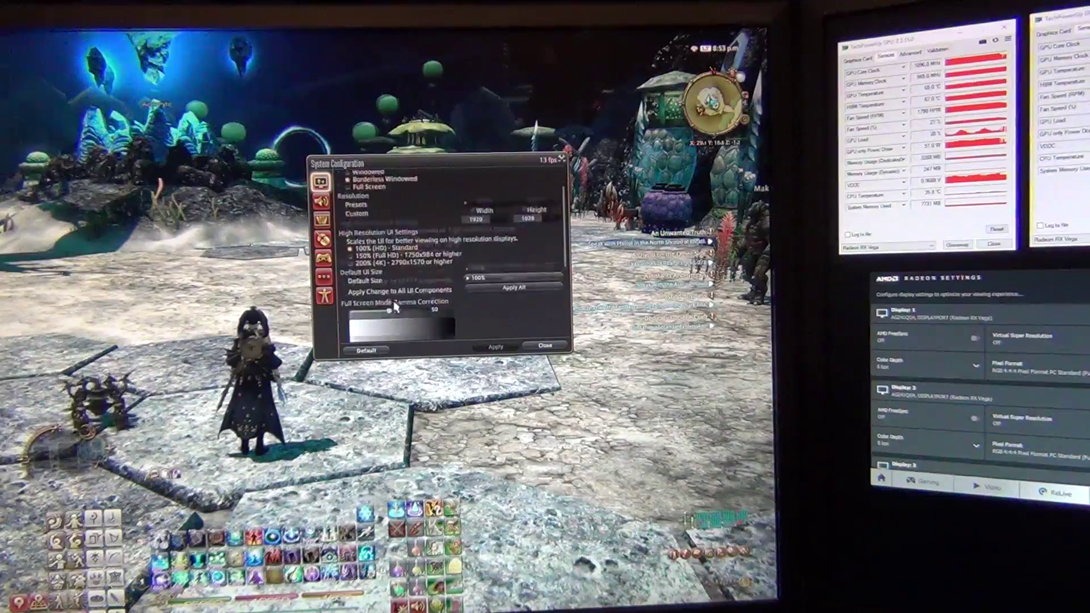
pyautogui.scroll(-3, 394, 307)
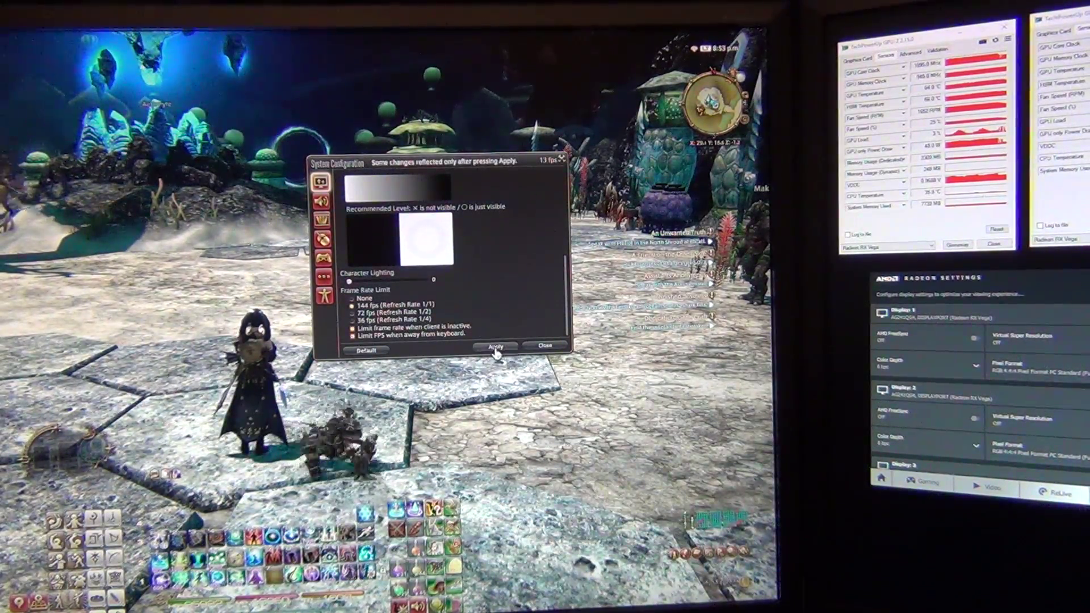
pyautogui.press('w')
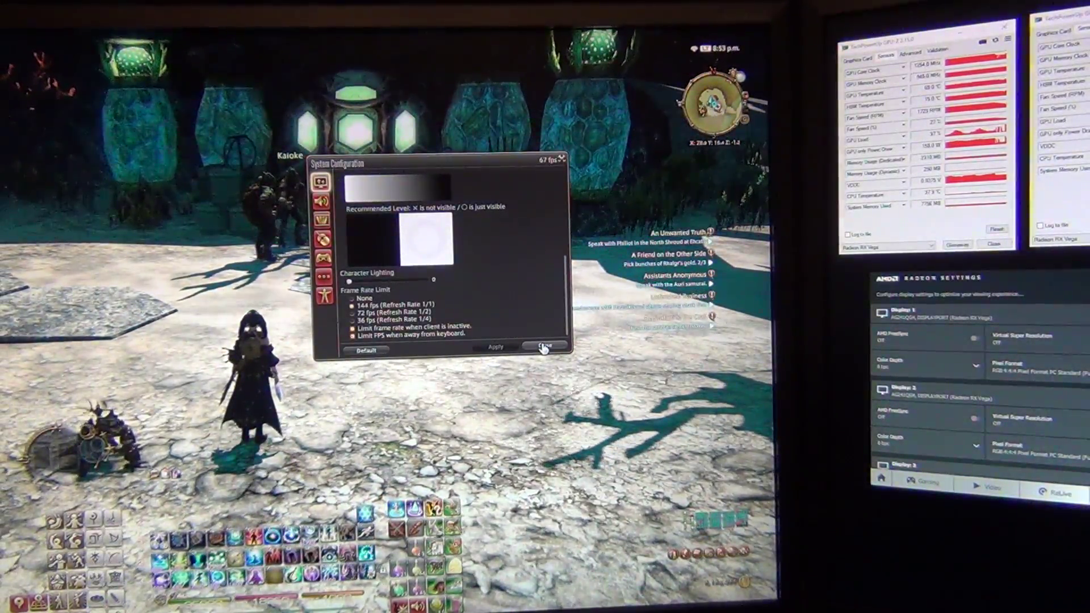
pyautogui.click(545, 347)
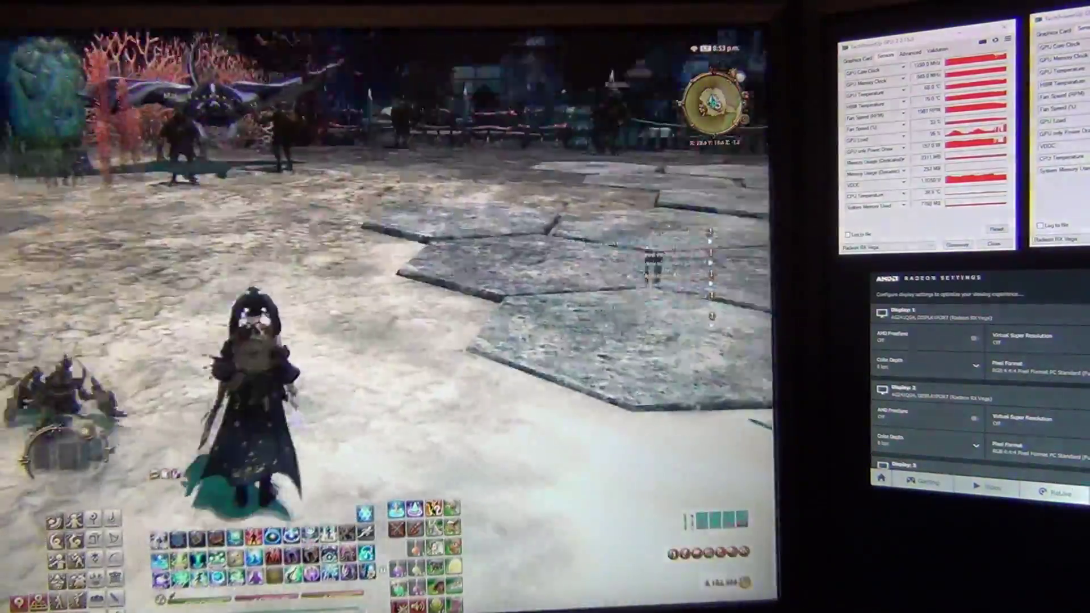
# Step: Swing the camera around the character while GPU-Z shows one Vega near 97% load
pyautogui.moveTo(383, 299); pyautogui.dragTo(383, 299)
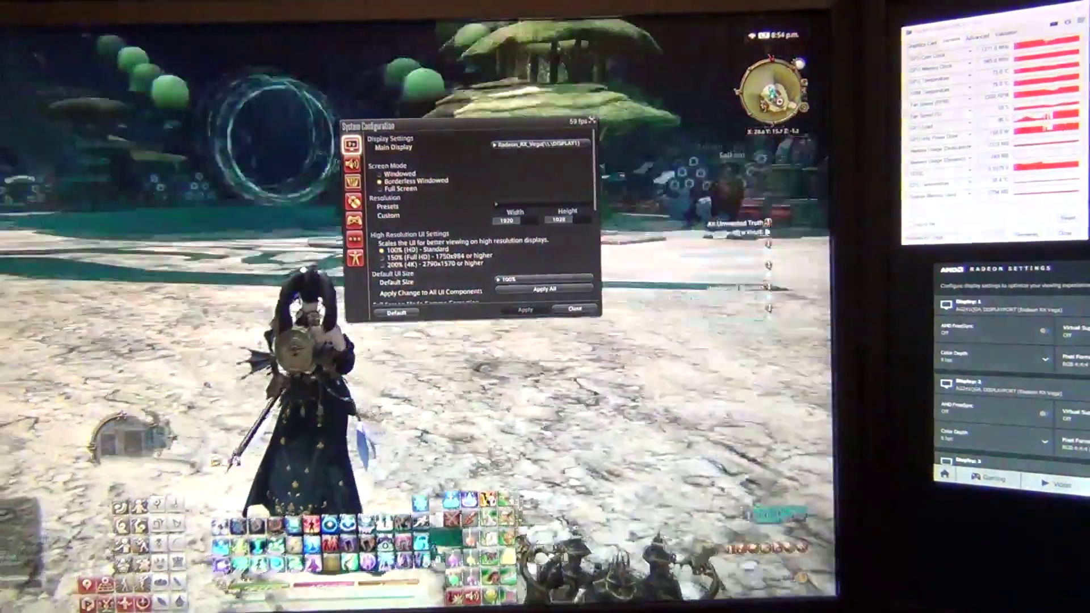
pyautogui.moveTo(253, 316); pyautogui.dragTo(383, 341)
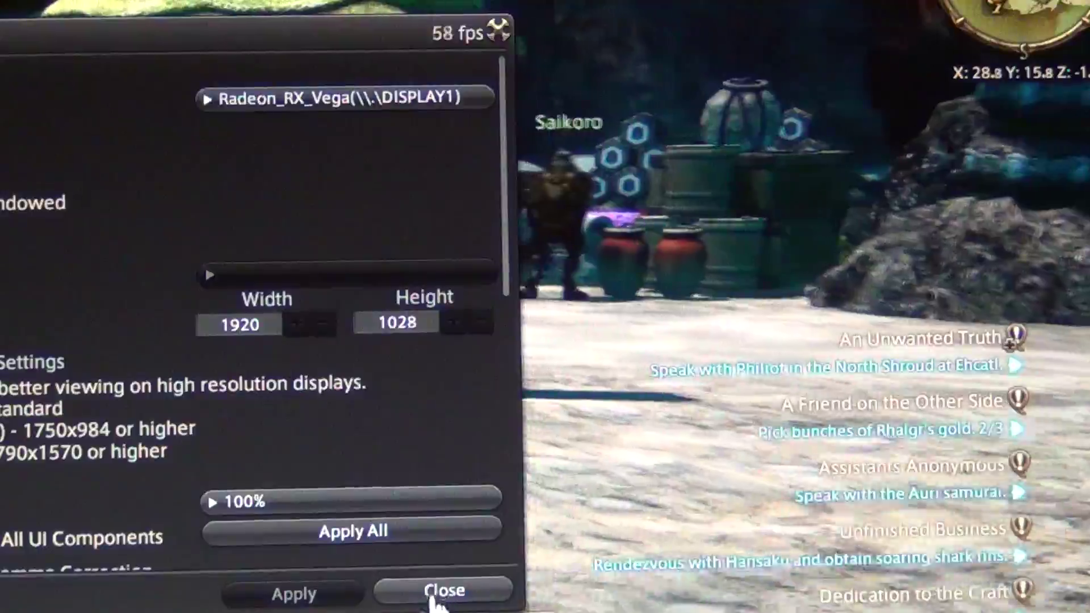
pyautogui.click(443, 592)
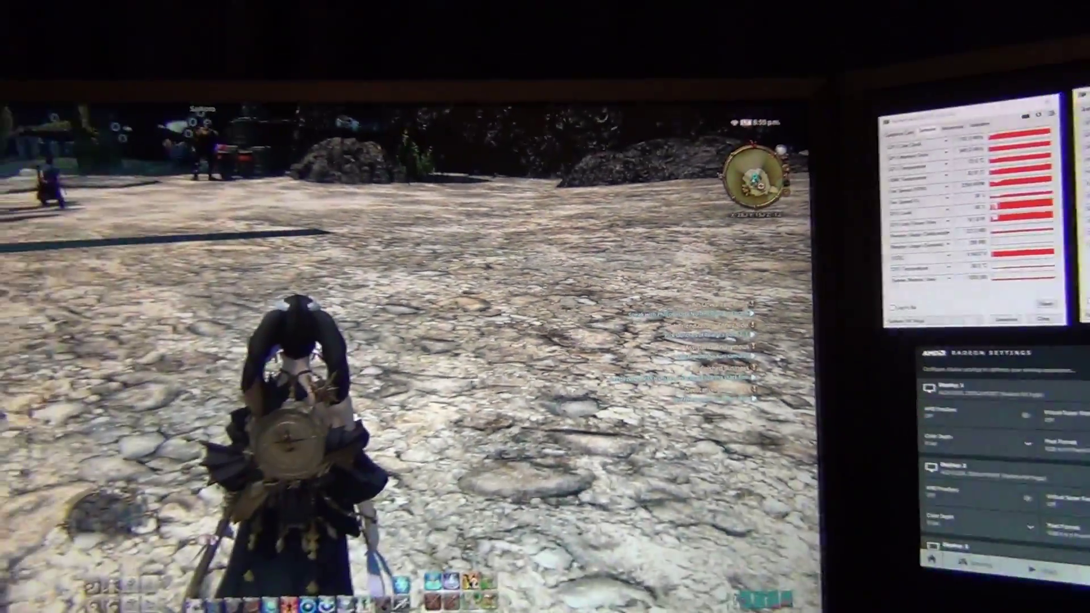
# Step: Turn the camera toward the buildings and reopen display settings for Full Screen 2560×1440 (144Hz)
pyautogui.moveTo(545, 341); pyautogui.dragTo(545, 255)
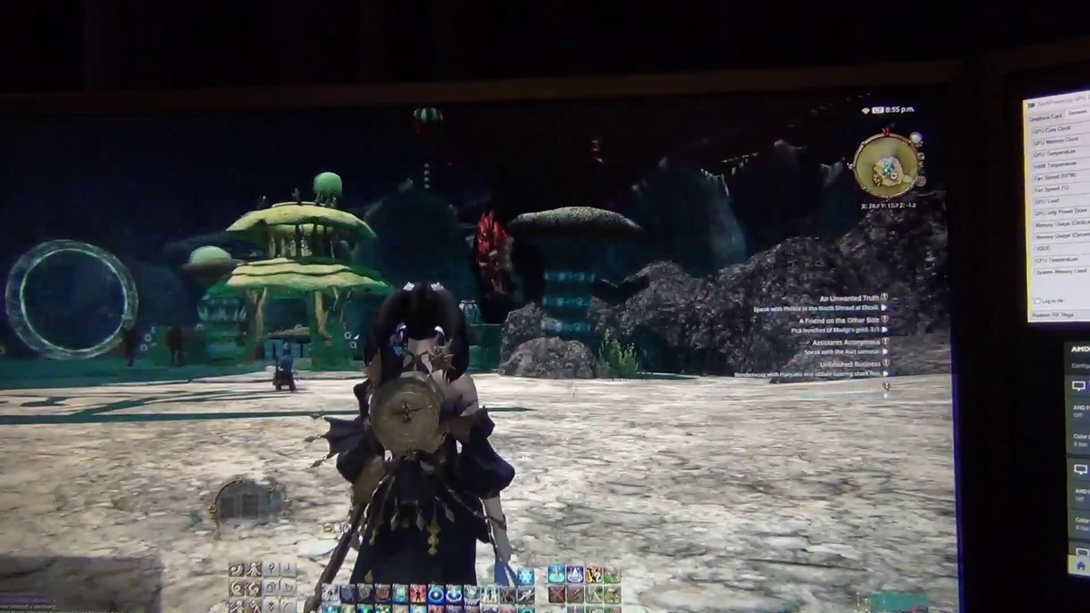
pyautogui.press('Escape')
pyautogui.hotkey('ctrl', 'k')
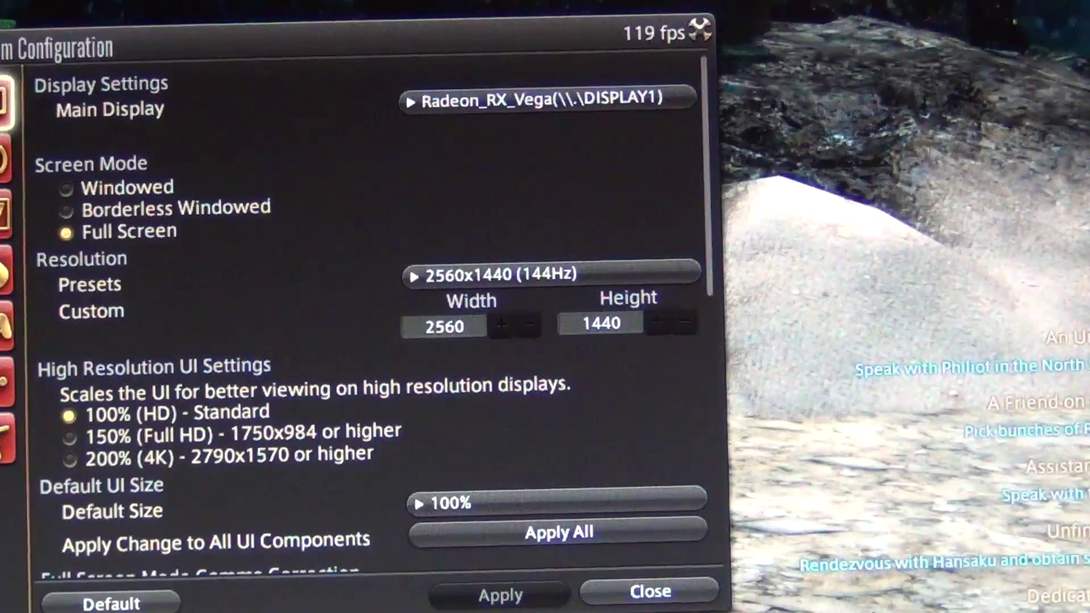
pyautogui.scroll(-8, 366, 342)
# Step: Choose 72 fps (Refresh Rate 1/2) as the Frame Rate Limit
pyautogui.click(71, 490)
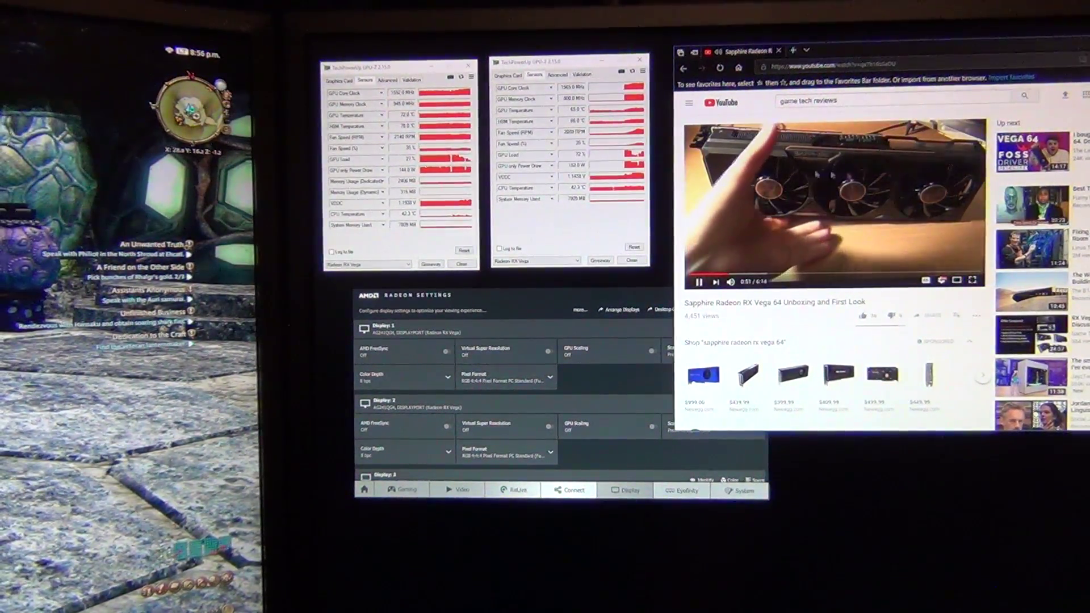
# Step: Turn on FreeSync for Display 2 in Radeon Settings, then move the video over the graphs
pyautogui.moveTo(519, 305); pyautogui.dragTo(513, 299)
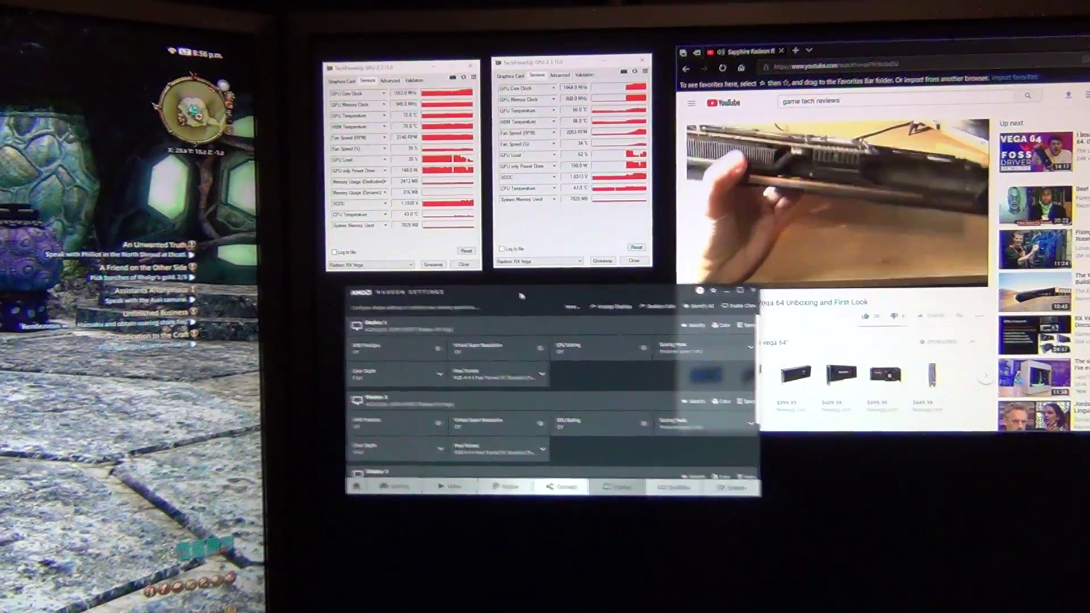
pyautogui.click(389, 431)
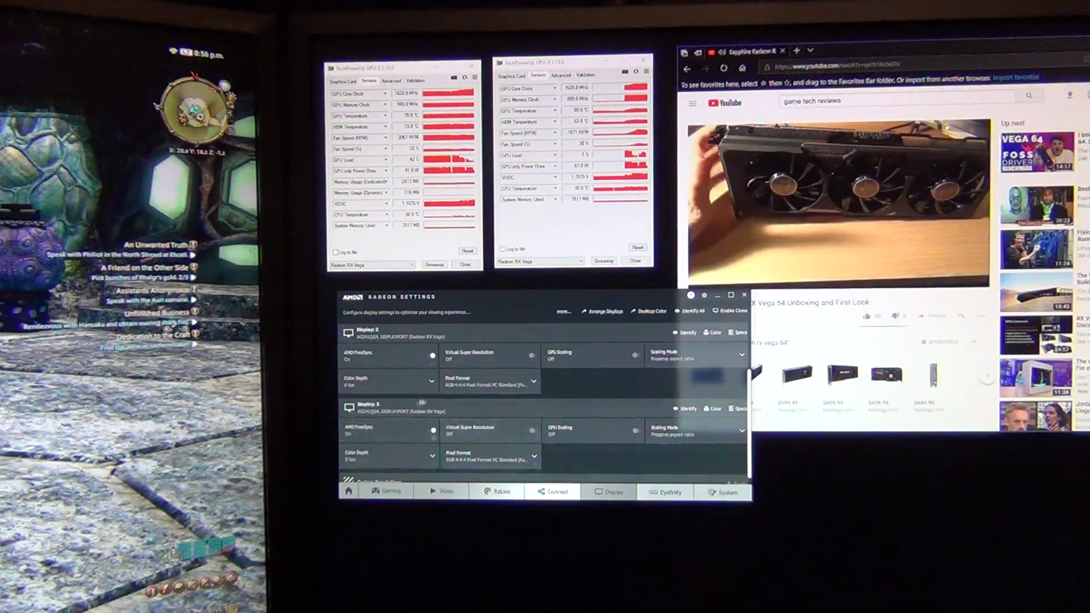
pyautogui.scroll(-1, 421, 402)
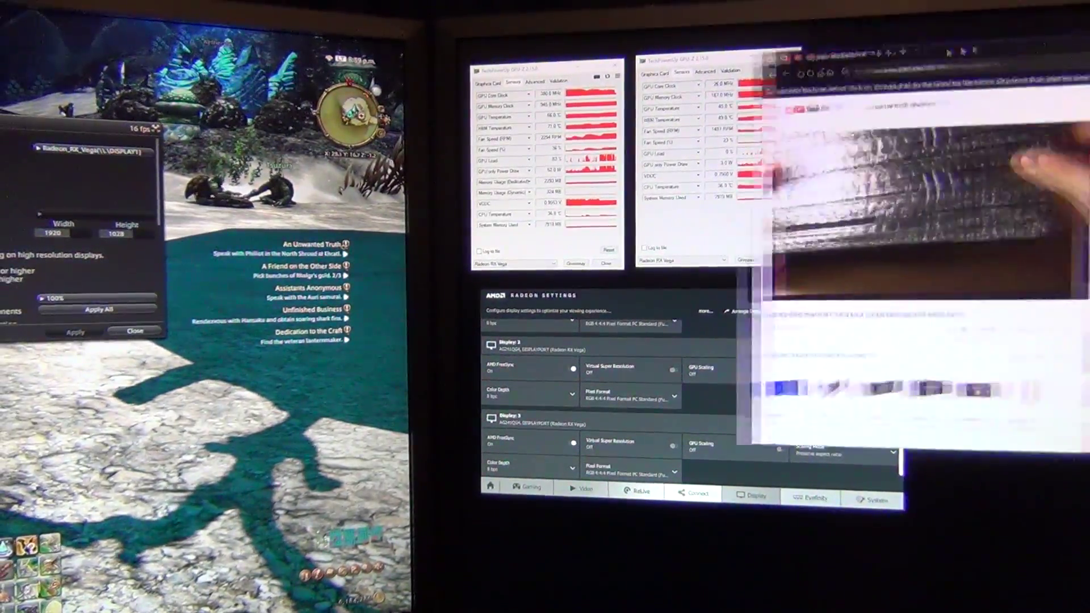
pyautogui.moveTo(1031, 38); pyautogui.dragTo(695, 53)
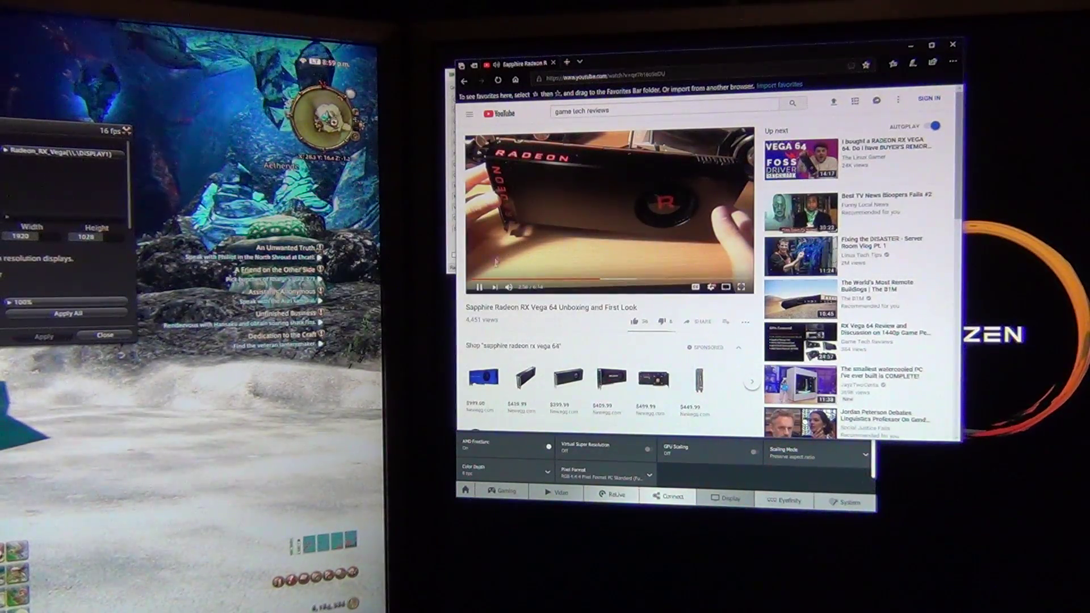
# Step: Bring Radeon Settings' FreeSync list forward and place the video beside GPU-Z's graphs on the other monitor
pyautogui.click(708, 450)
pyautogui.scroll(2, 529, 375)
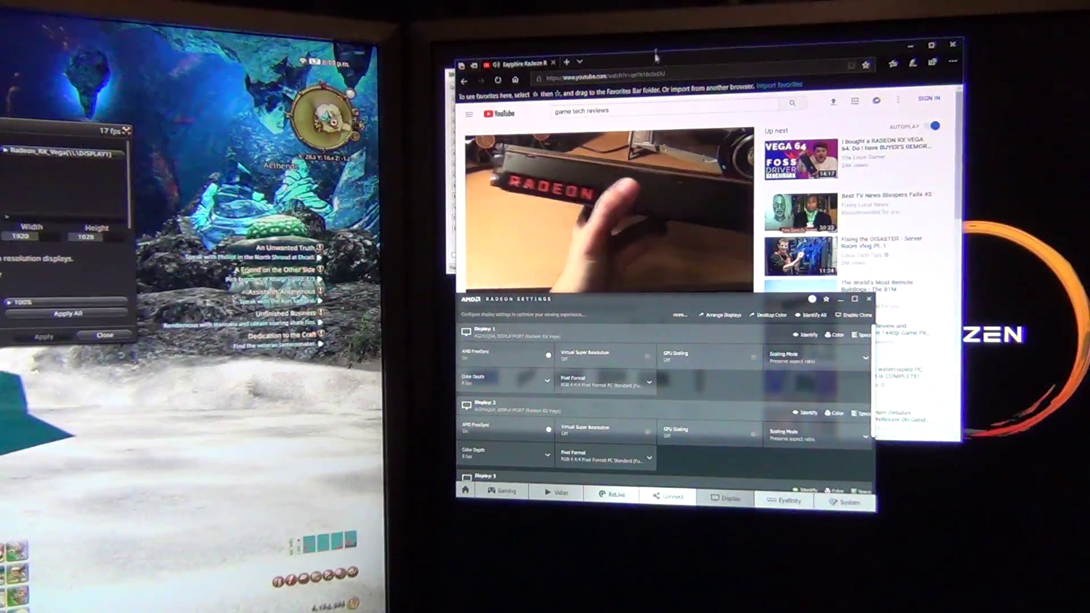
pyautogui.press('super+shift+Right')
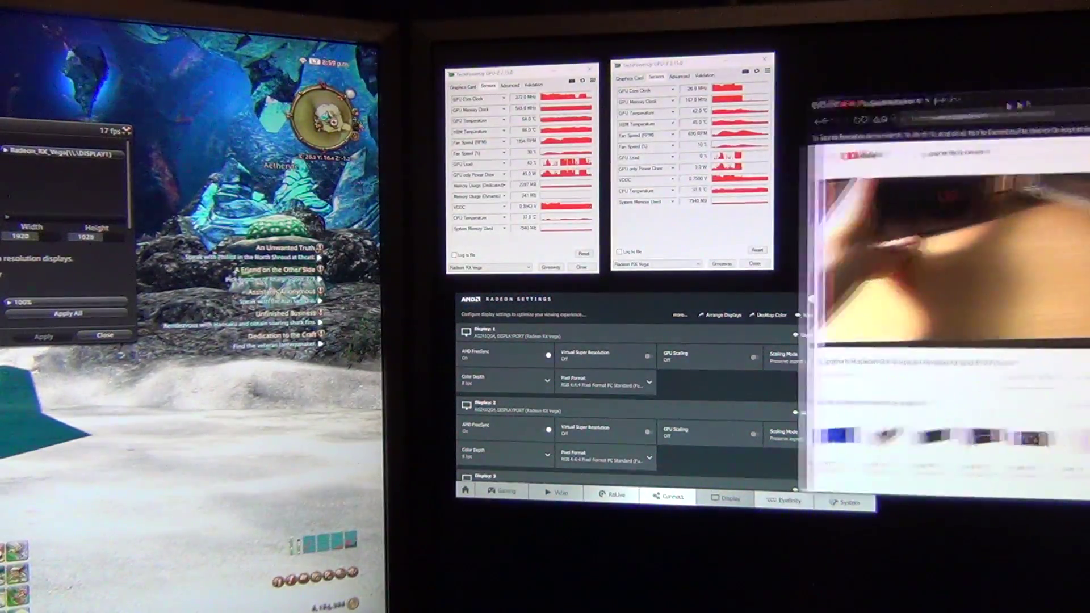
pyautogui.moveTo(1065, 75); pyautogui.dragTo(987, 54)
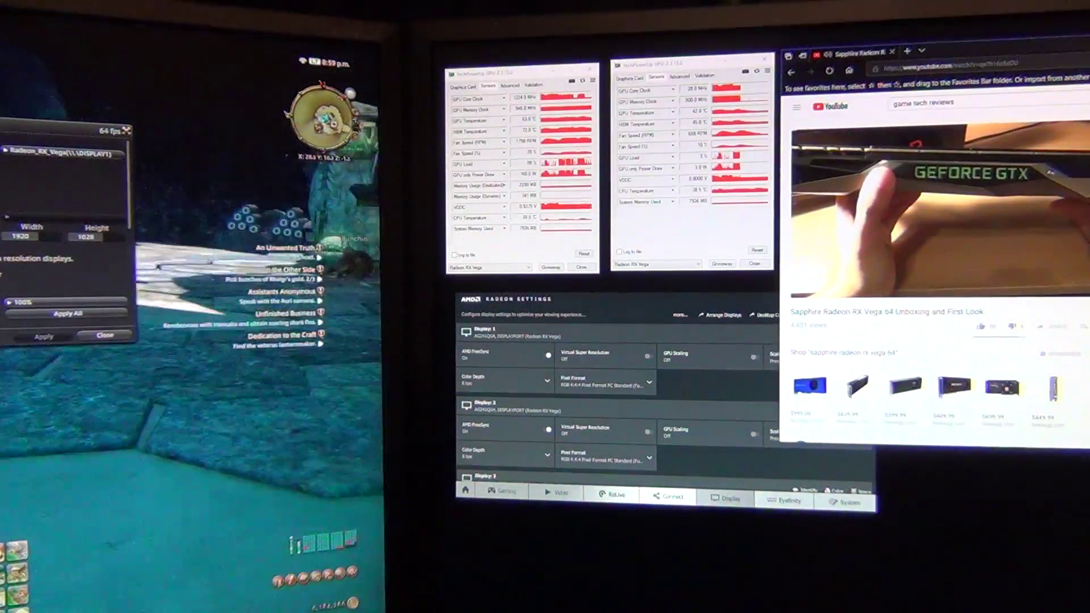
# Step: Switch AMD FreeSync off for Display 1 in Radeon Settings
pyautogui.click(549, 357)
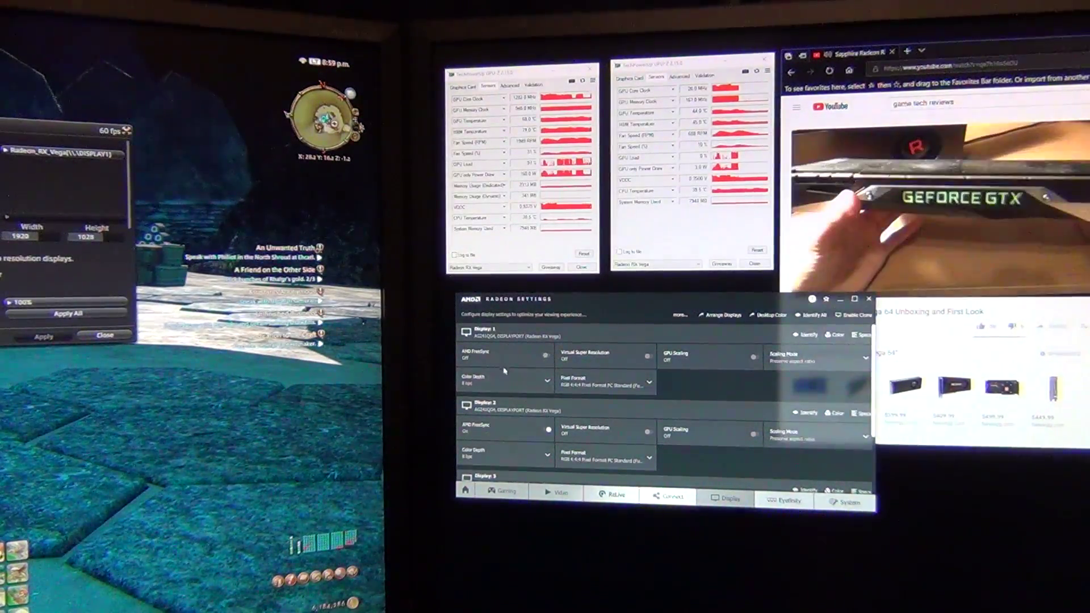
pyautogui.scroll(-2, 501, 433)
pyautogui.scroll(-1, 504, 447)
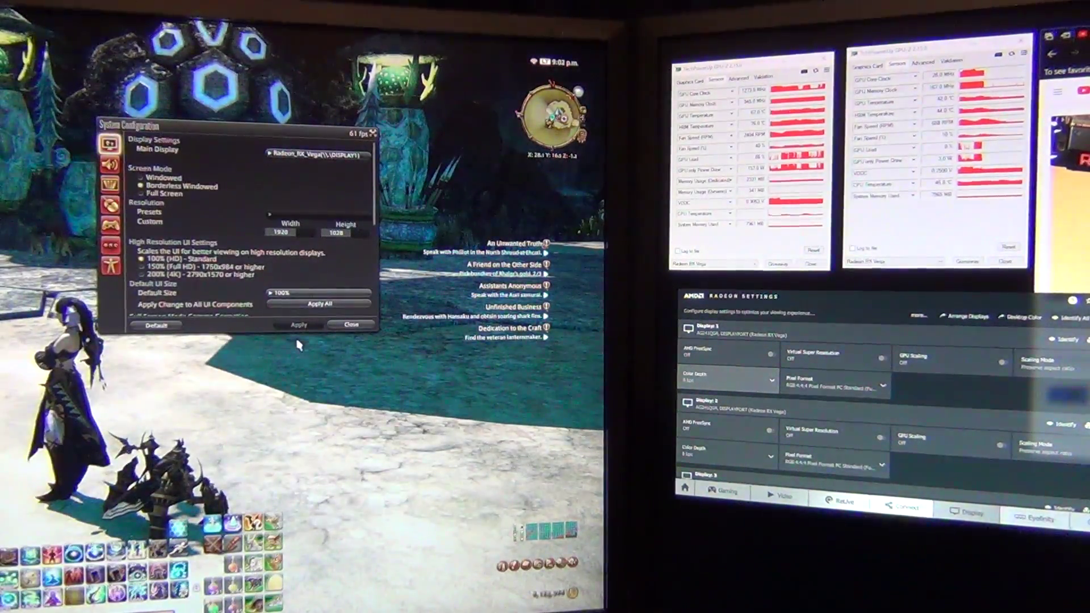
pyautogui.scroll(-4, 274, 252)
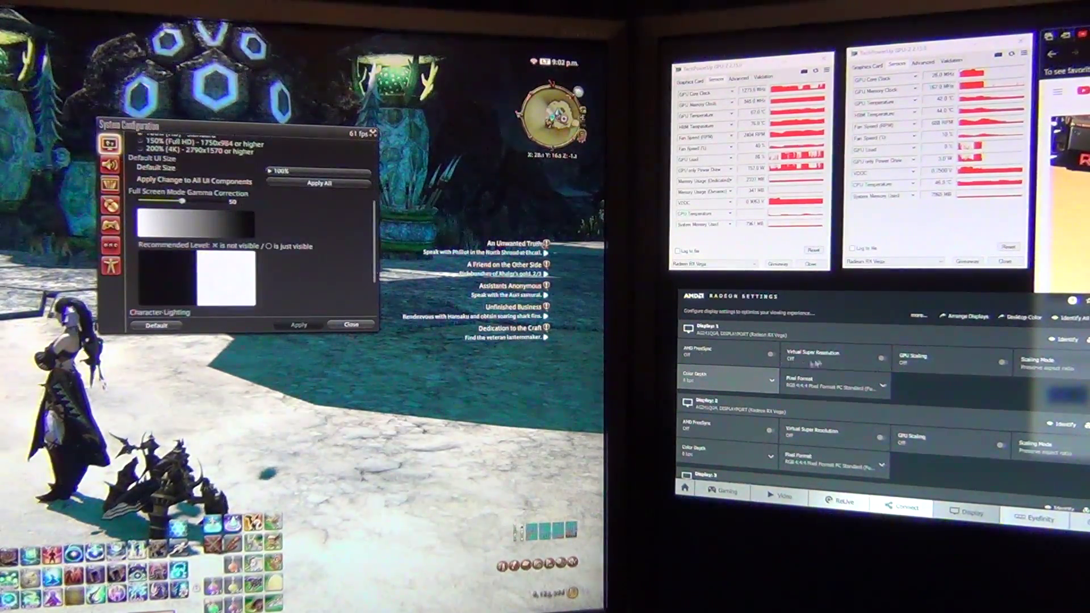